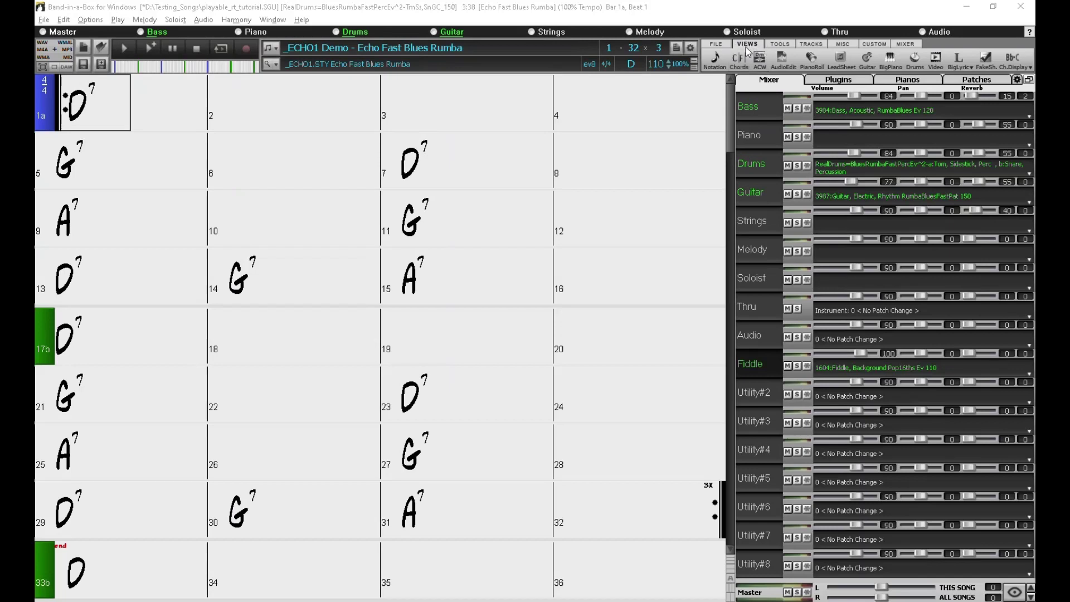
# - Show the Fiddle track in editable notation with a timing grid over the staff
pyautogui.click(714, 61)
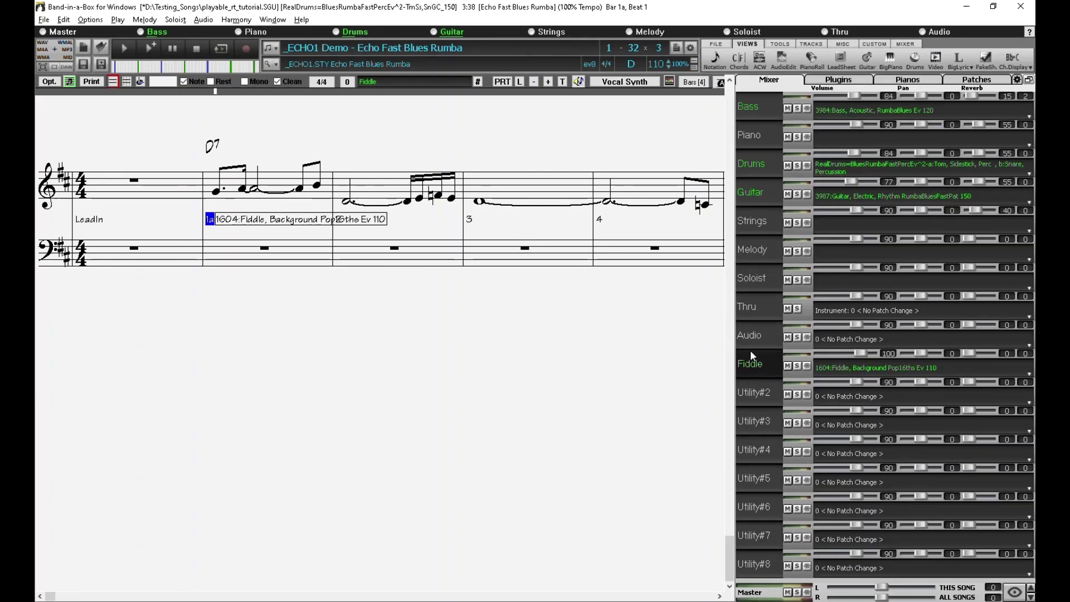
pyautogui.click(750, 367)
pyautogui.click(127, 82)
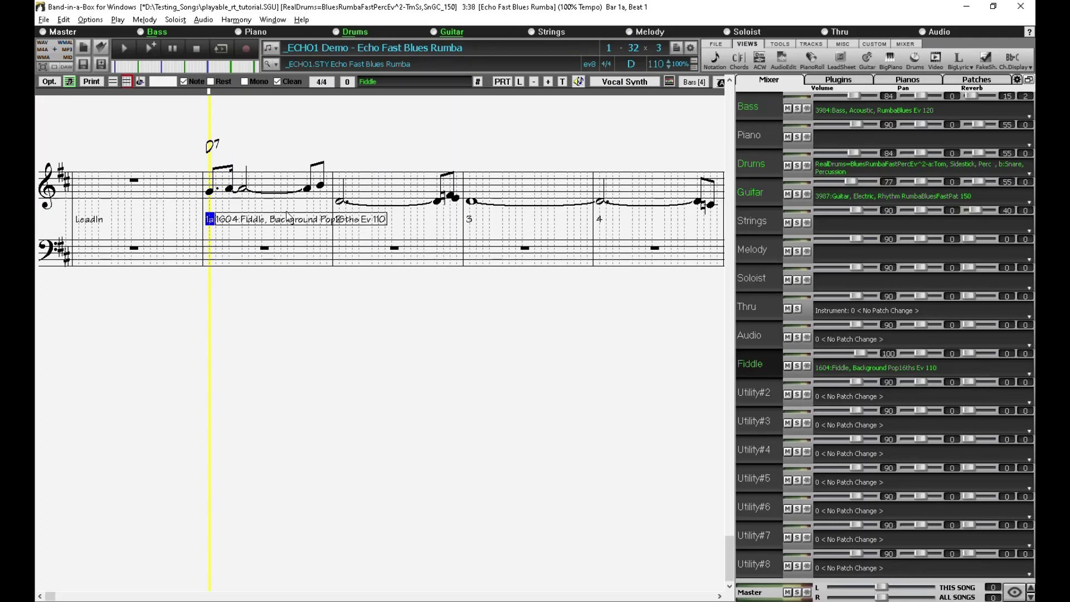
# - Enable Playable RealTracks for the Fiddle track and confirm the prompt
pyautogui.click(505, 83)
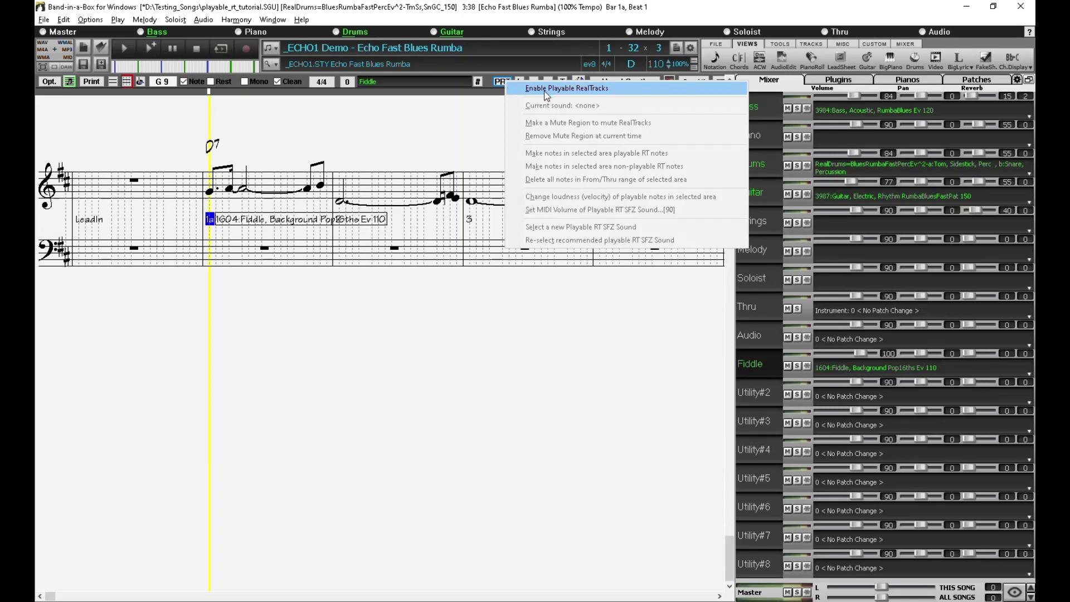
pyautogui.click(566, 88)
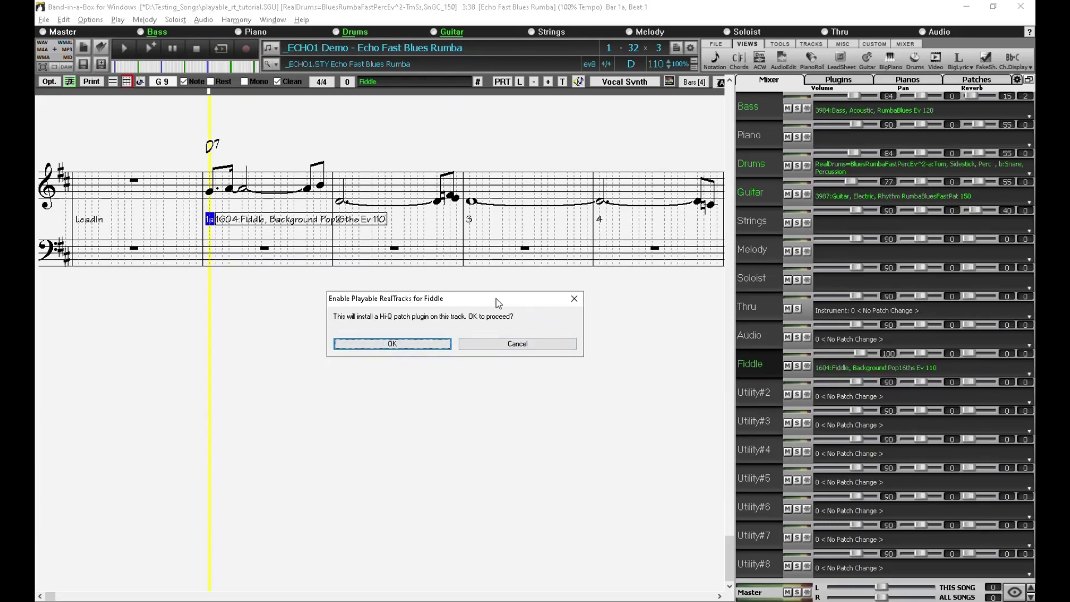
pyautogui.click(394, 344)
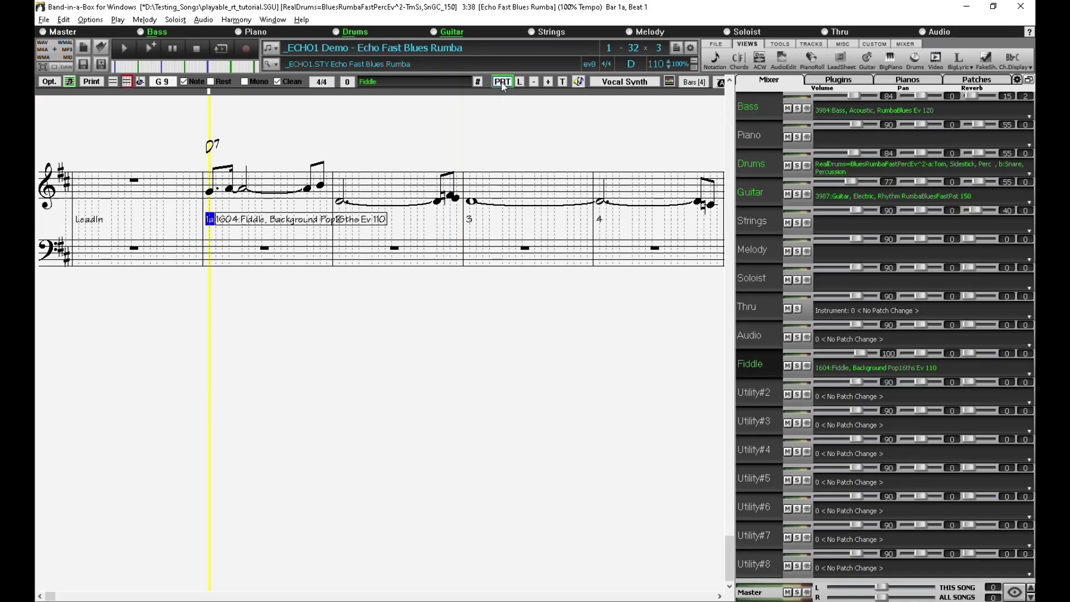
# - Create a Fiddle mute region from 1:1:0 through 2:1:0
pyautogui.click(502, 82)
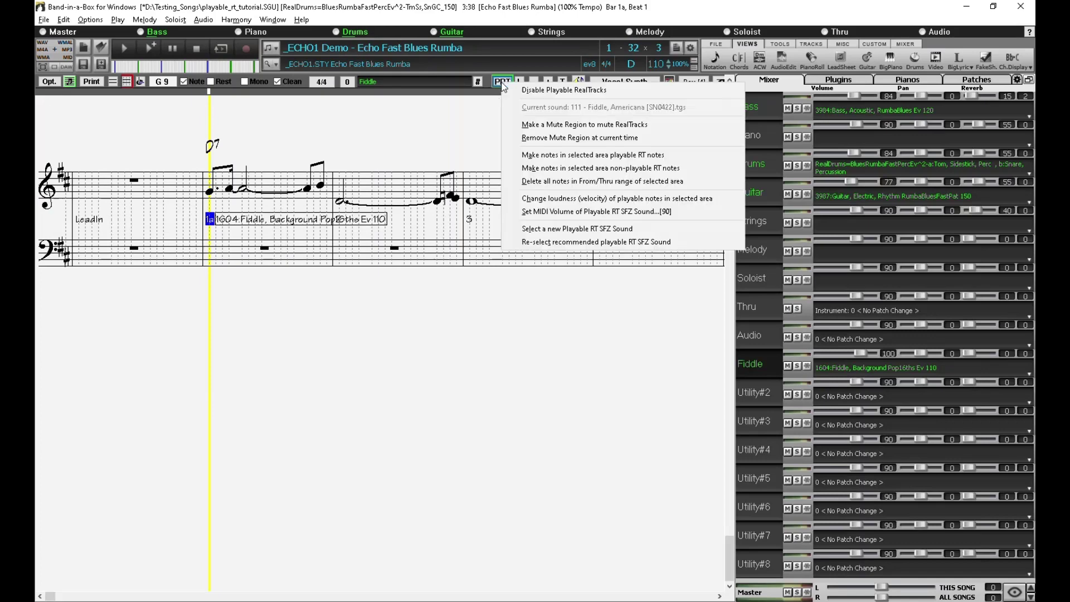
pyautogui.click(564, 128)
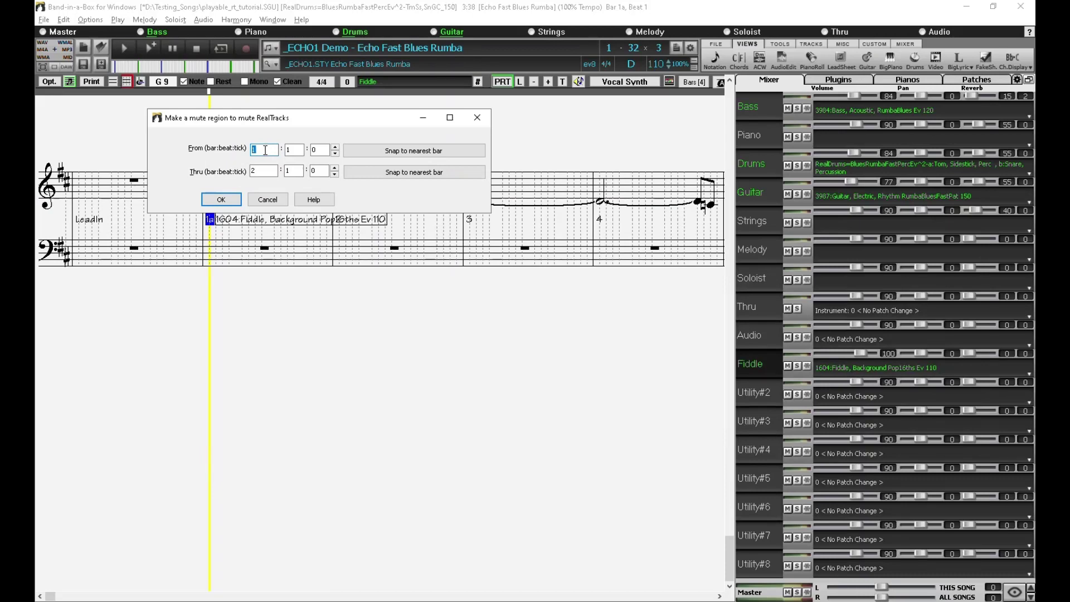
pyautogui.click(266, 171)
pyautogui.click(265, 151)
pyautogui.click(253, 171)
pyautogui.click(226, 200)
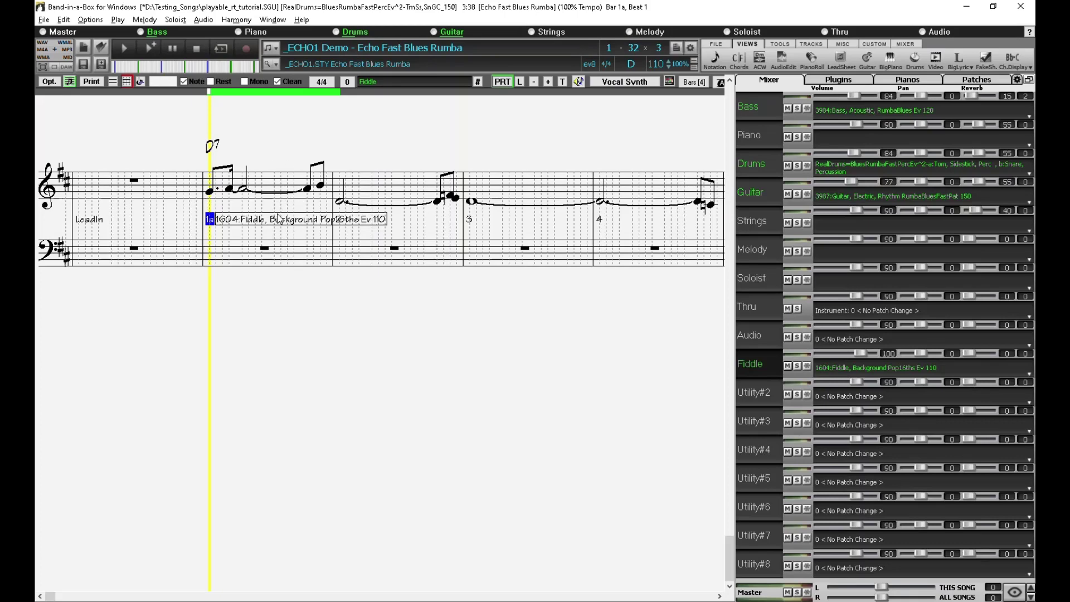
# - Play the song to regenerate the Fiddle with a silent bar 1, then stop
pyautogui.click(148, 47)
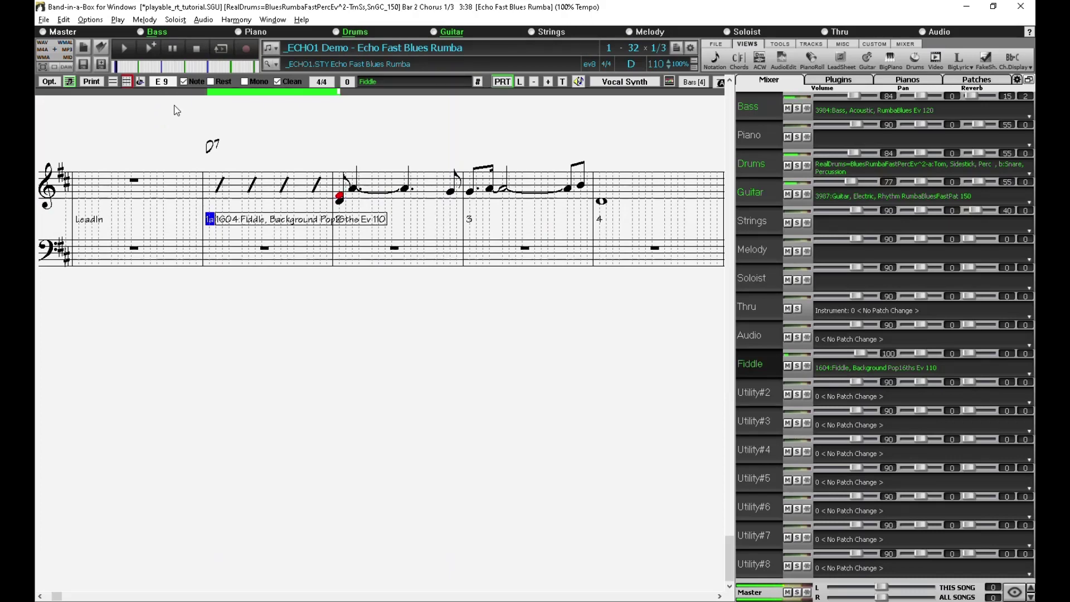
pyautogui.click(197, 49)
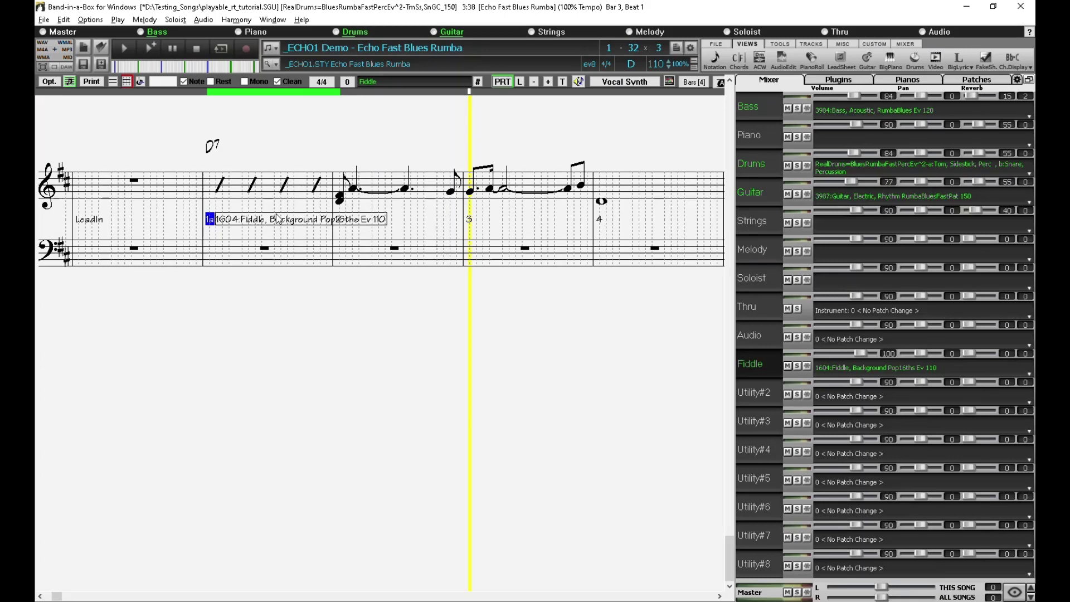
pyautogui.click(211, 200)
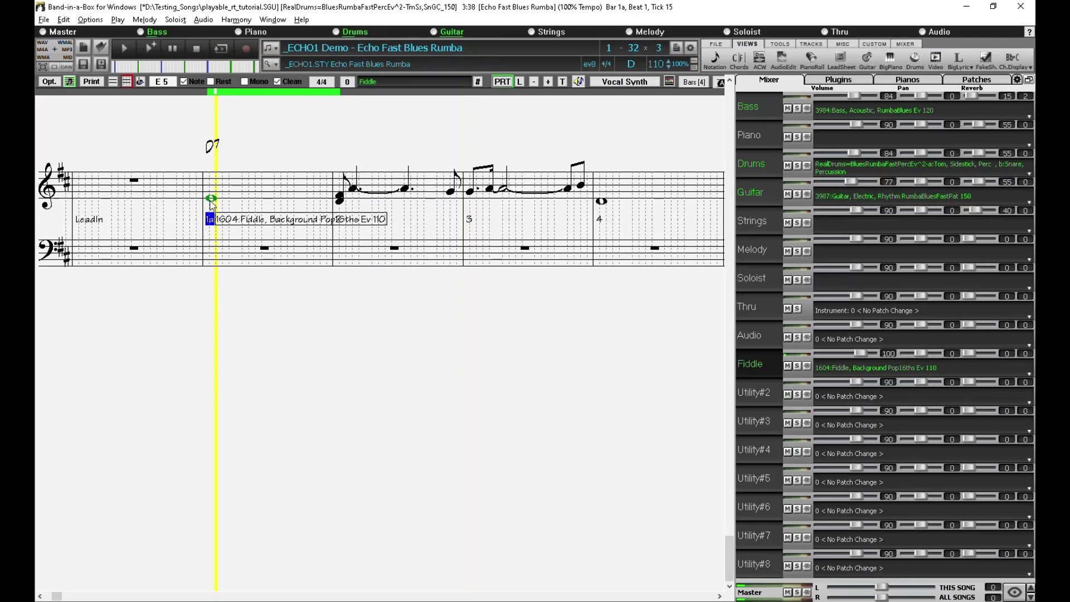
pyautogui.moveTo(210, 202); pyautogui.dragTo(211, 204)
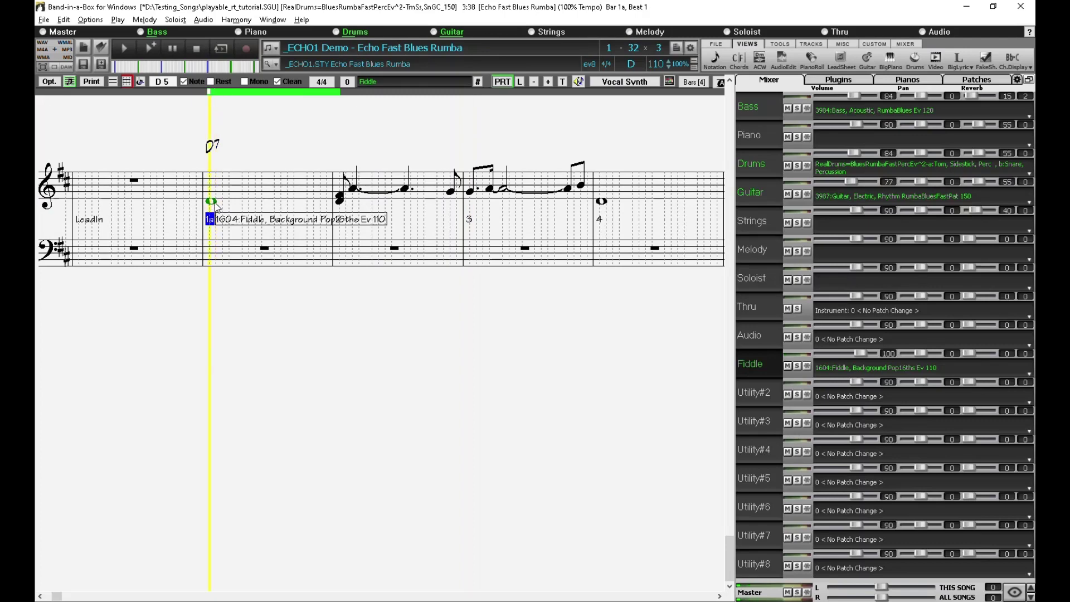
pyautogui.click(225, 200)
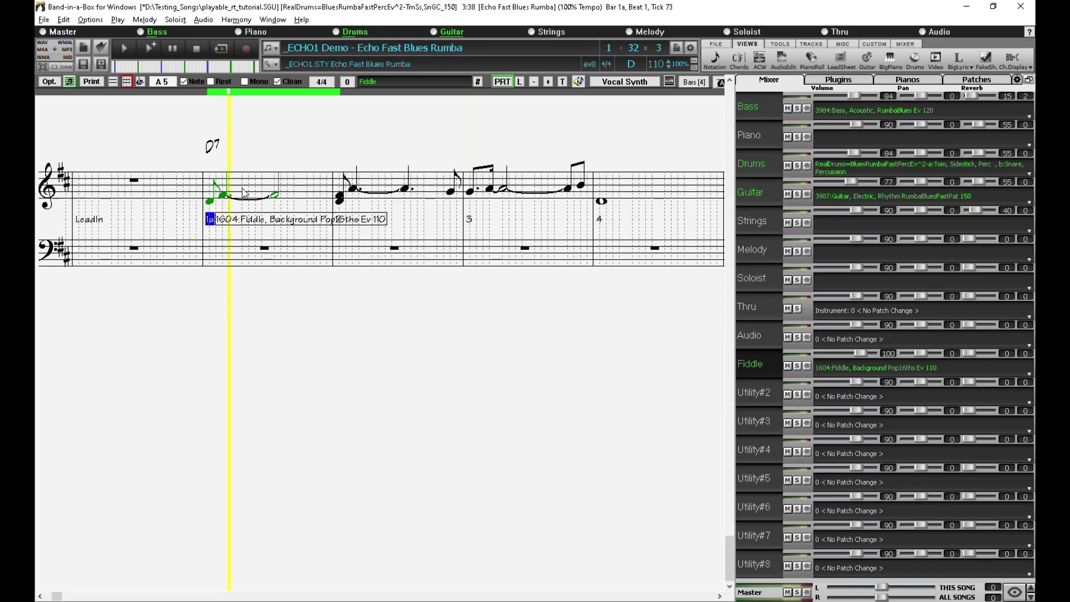
pyautogui.click(244, 192)
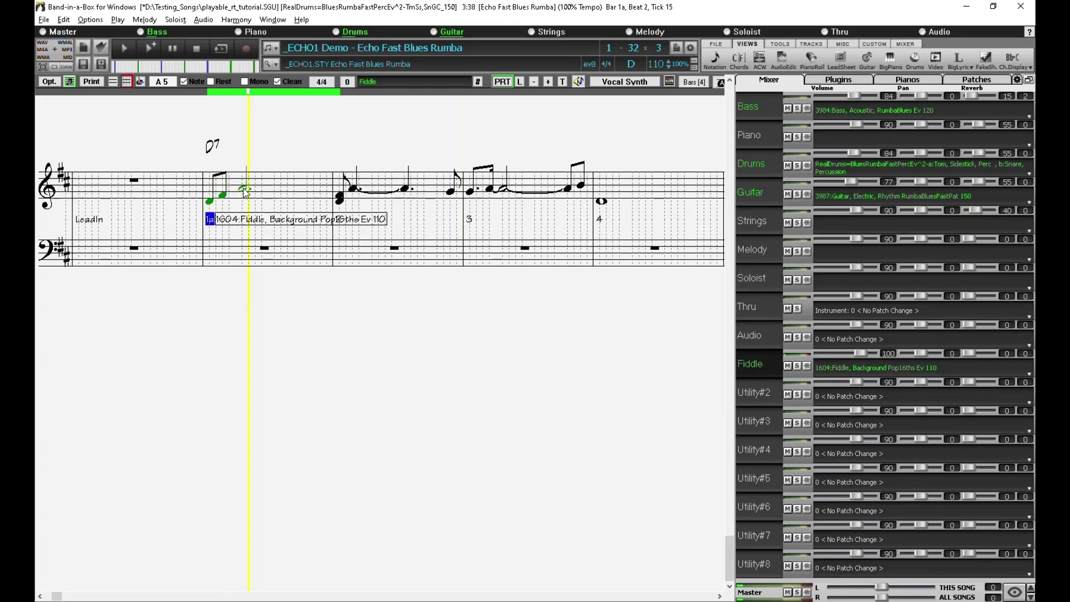
pyautogui.click(275, 190)
pyautogui.click(275, 189)
pyautogui.click(310, 184)
pyautogui.click(310, 183)
pyautogui.click(320, 183)
pyautogui.click(320, 183)
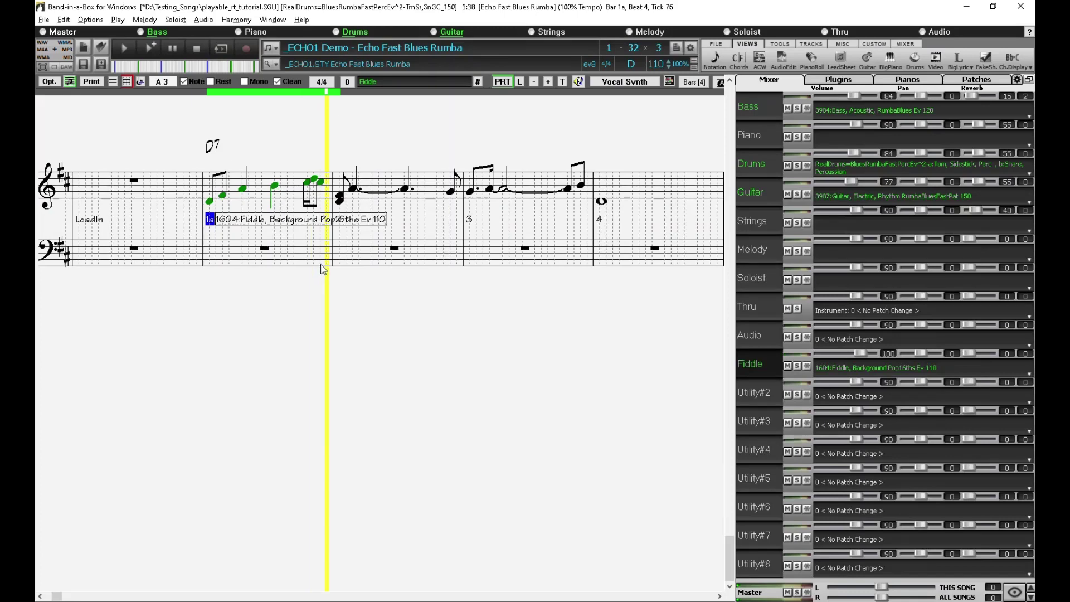
pyautogui.click(123, 49)
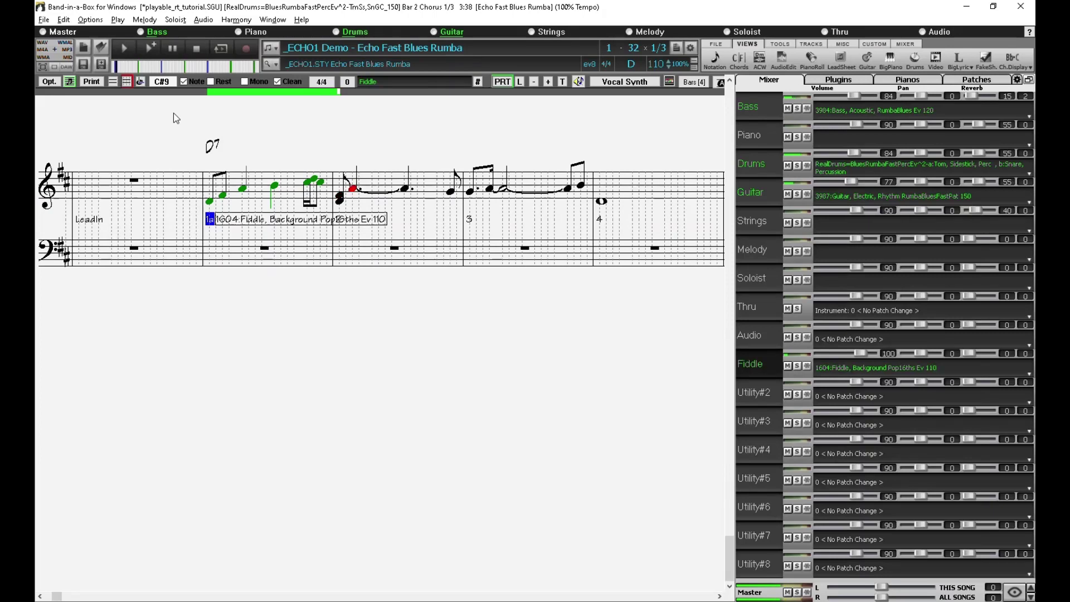
pyautogui.click(196, 49)
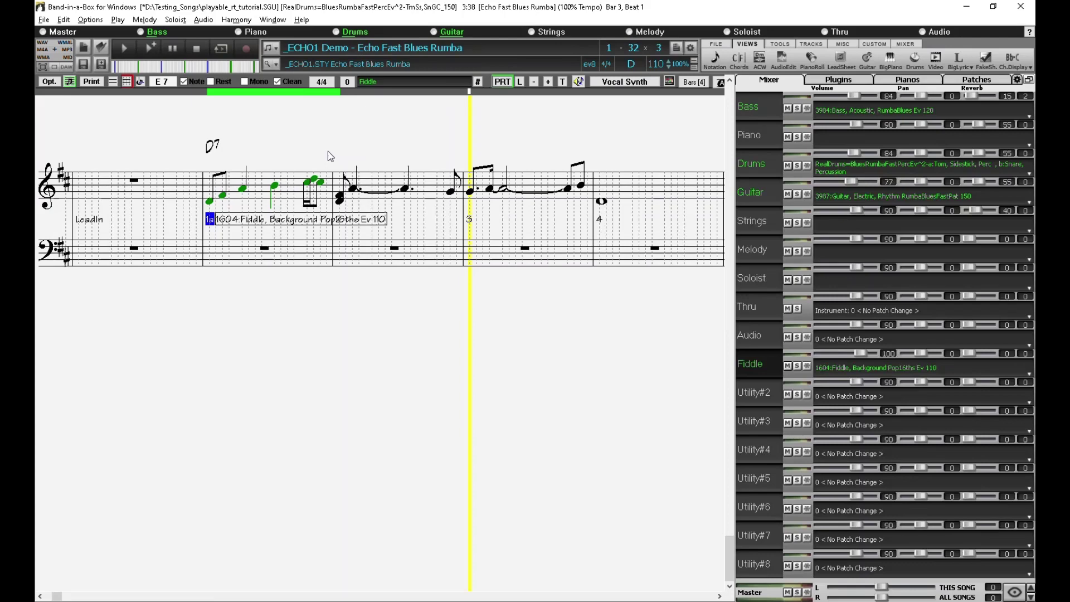
# - Convert the fiddle notes in bar 2 into green playable RealTrack notes
pyautogui.moveTo(328, 150); pyautogui.dragTo(470, 277)
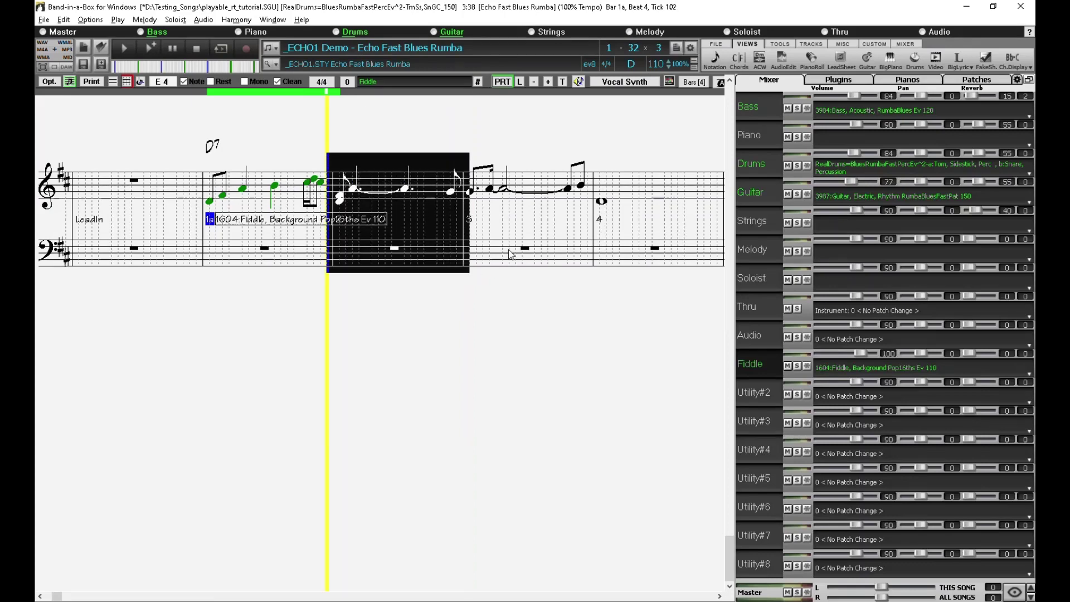
pyautogui.click(502, 82)
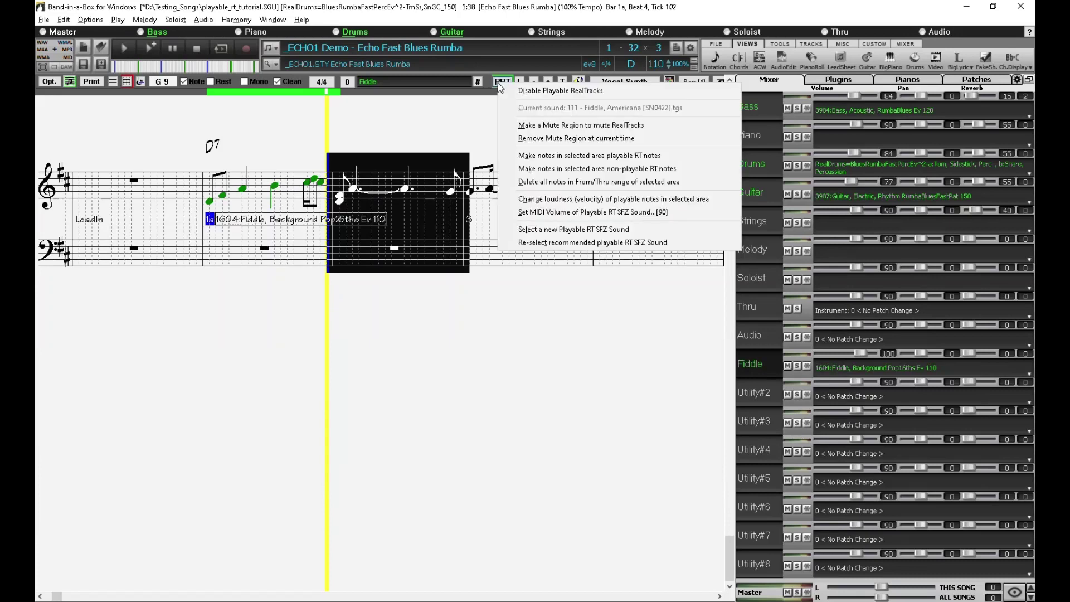
pyautogui.click(593, 156)
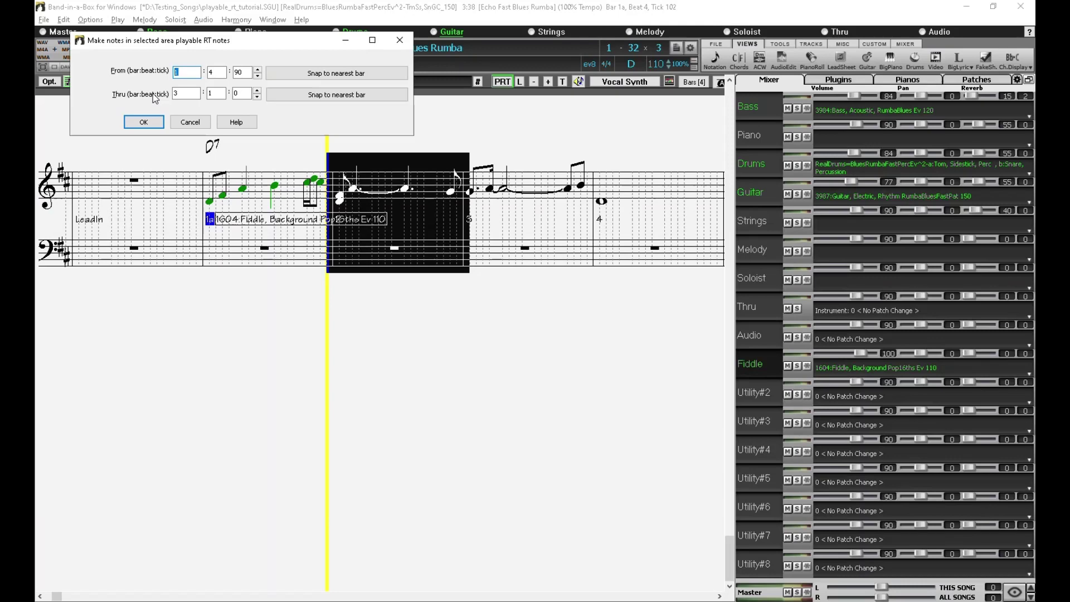
pyautogui.click(143, 122)
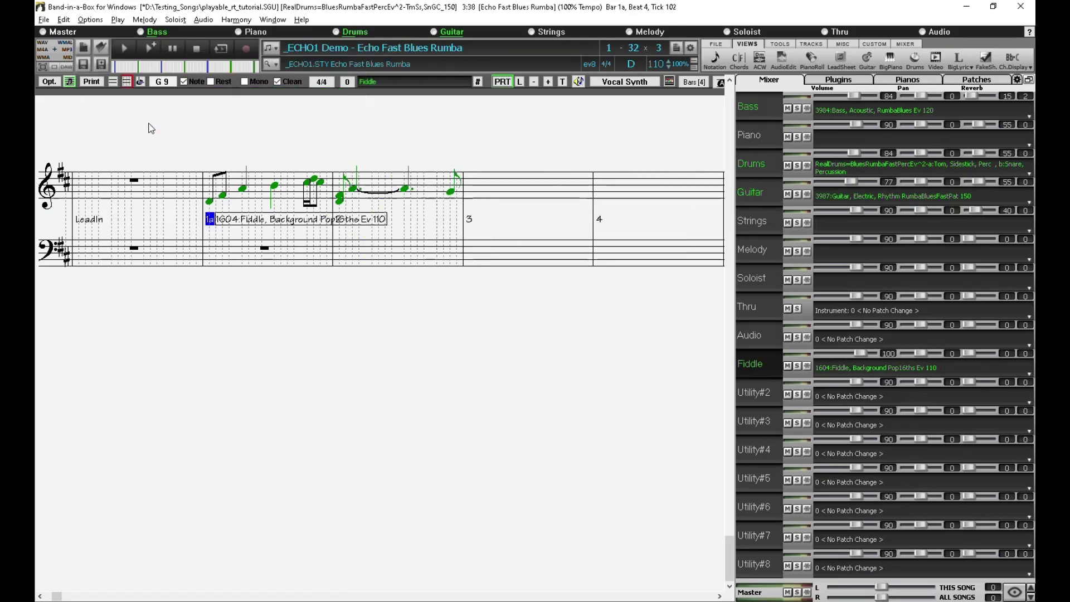
# - Undo the stray low note dragged below the bass staff
pyautogui.click(393, 283)
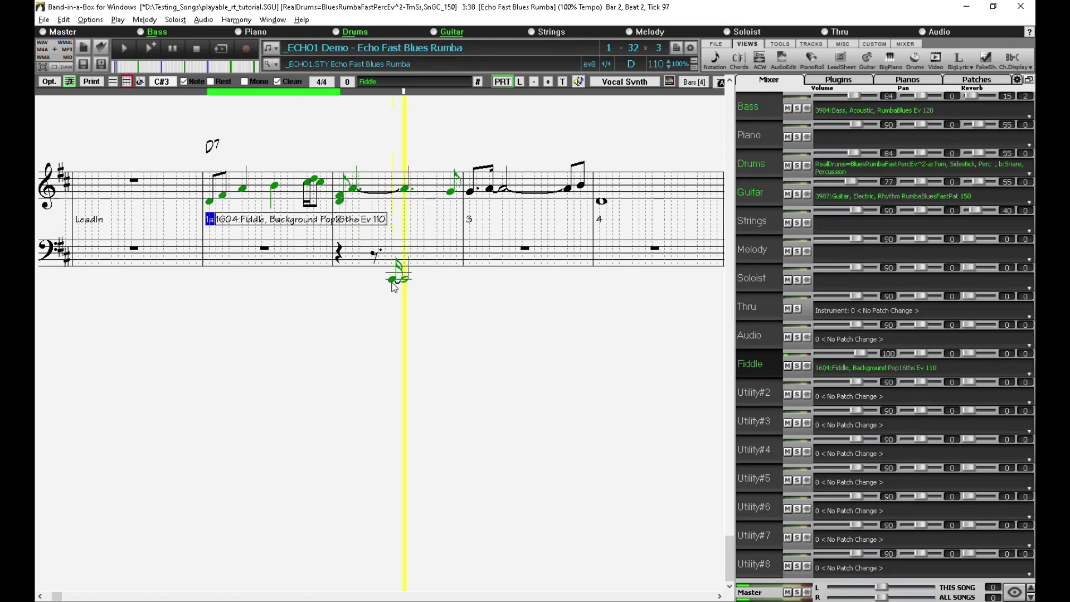
pyautogui.moveTo(394, 286); pyautogui.dragTo(397, 289)
pyautogui.click(64, 19)
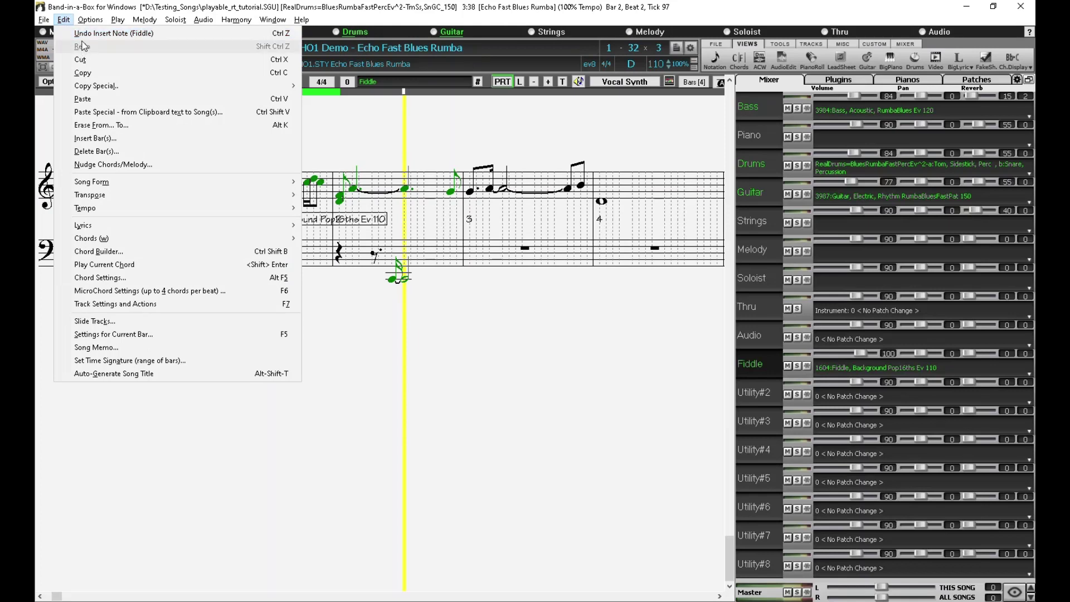
pyautogui.click(102, 35)
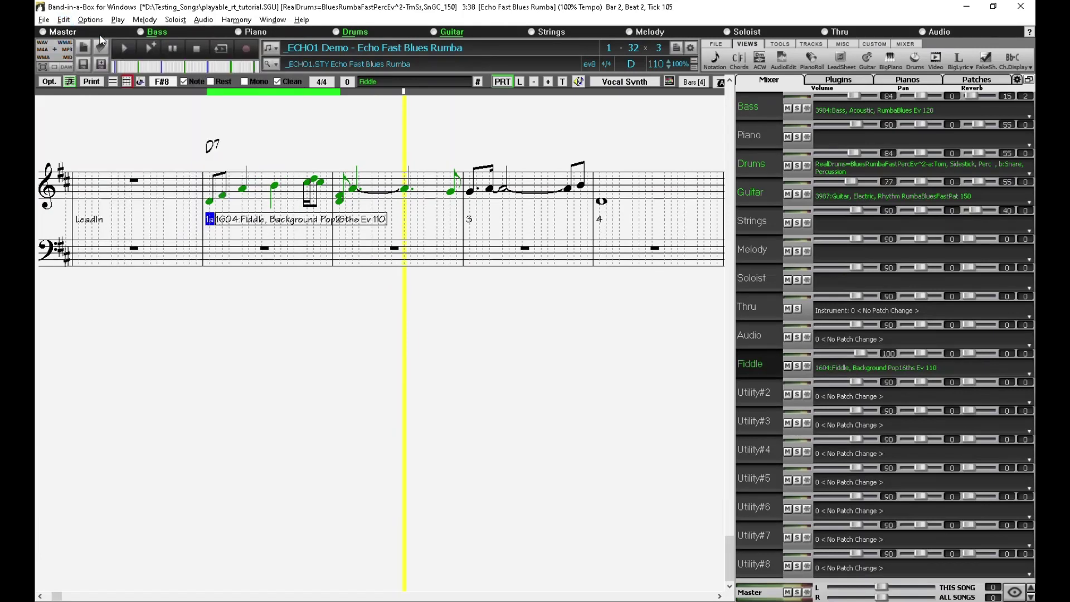
# - Insert a tied note at bar 2 beat 1 and play it back
pyautogui.click(352, 181)
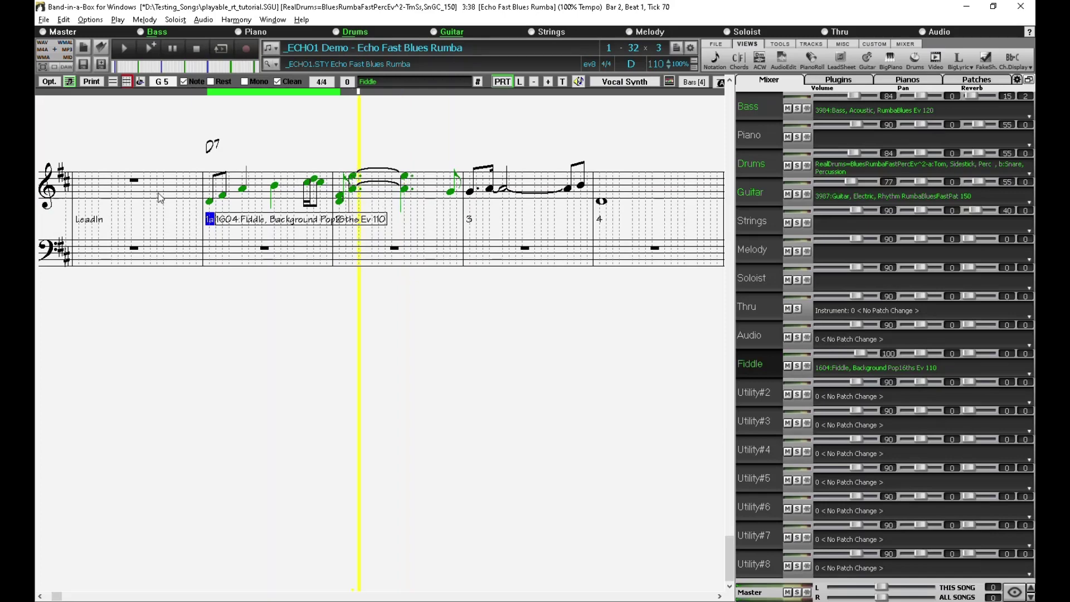
pyautogui.click(125, 51)
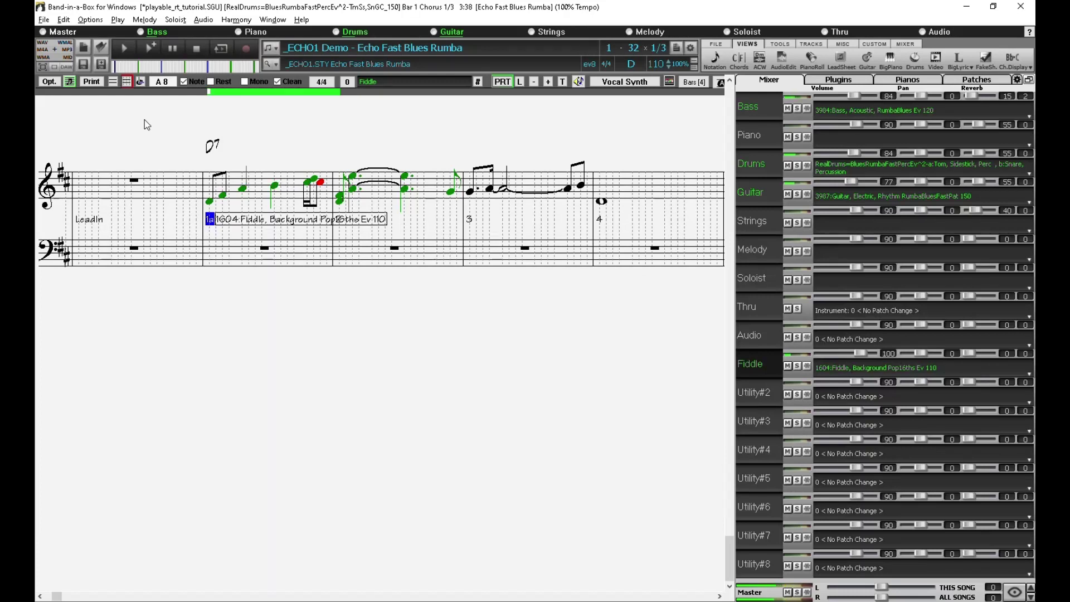
pyautogui.click(194, 48)
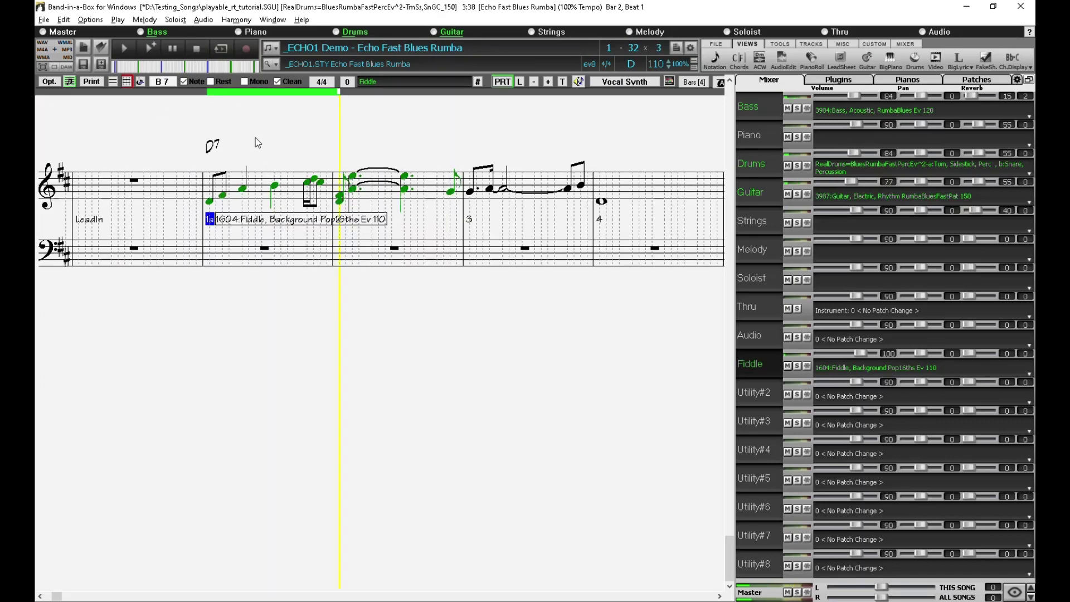
# - Undo the last two edits, add an open D5 at bar 2's start, and play it back
pyautogui.click(67, 20)
pyautogui.click(74, 32)
pyautogui.click(352, 201)
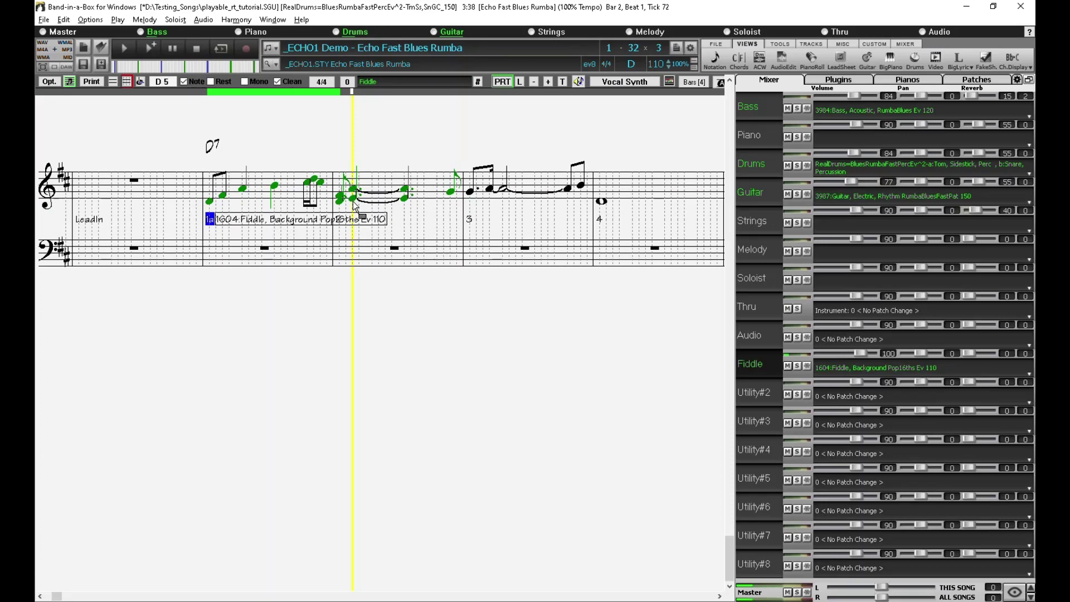
pyautogui.click(355, 207)
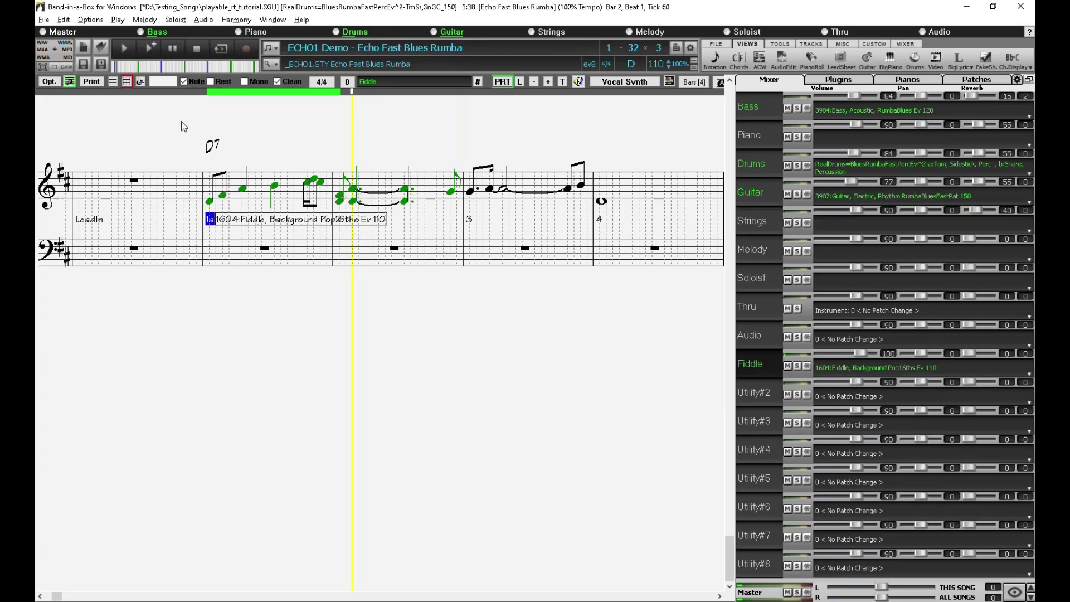
pyautogui.click(126, 46)
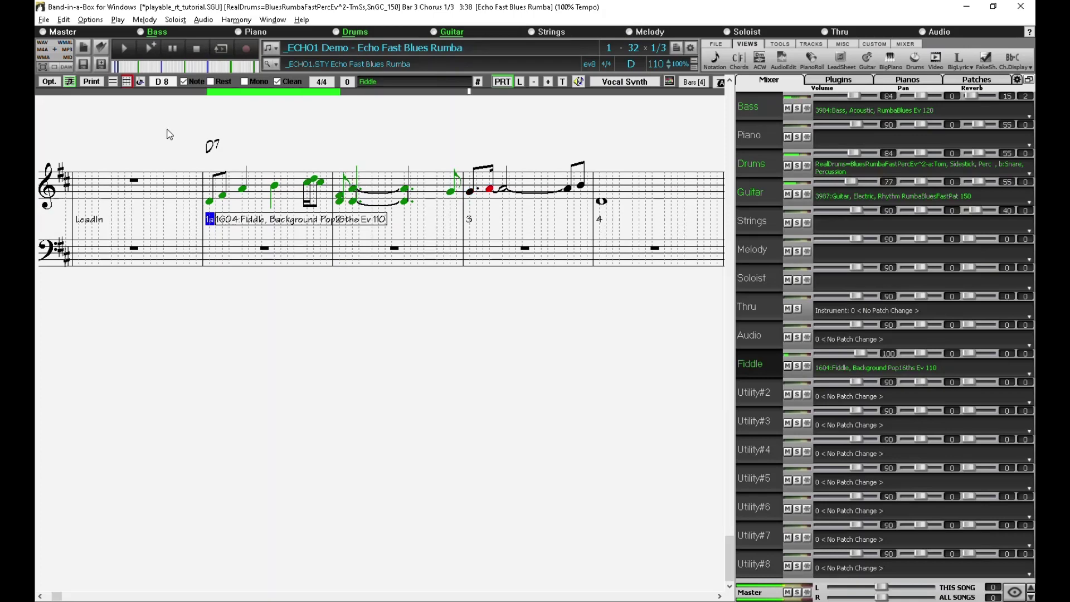
pyautogui.click(200, 53)
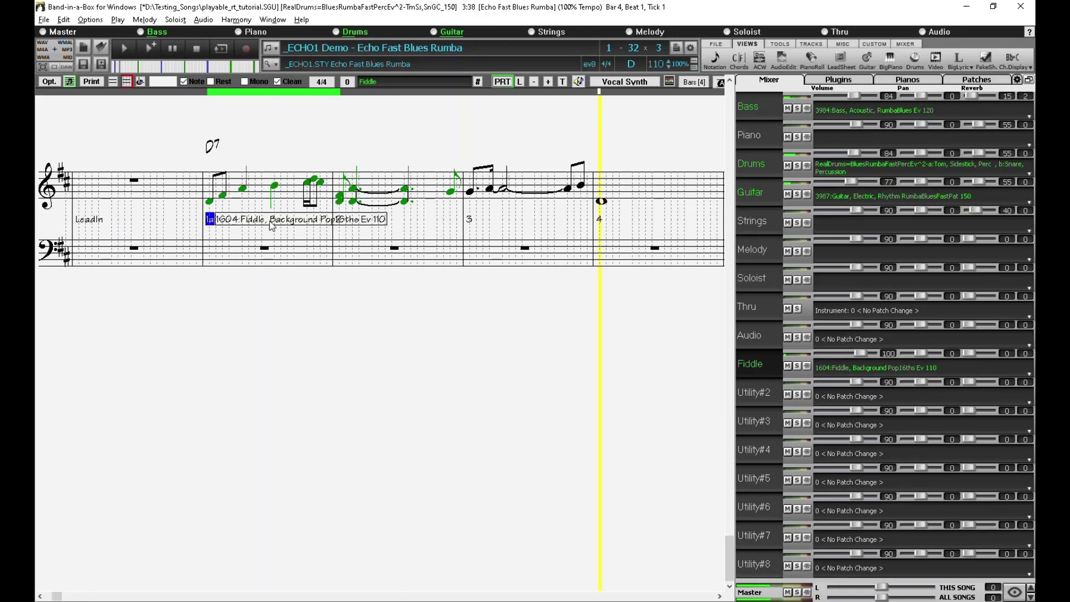